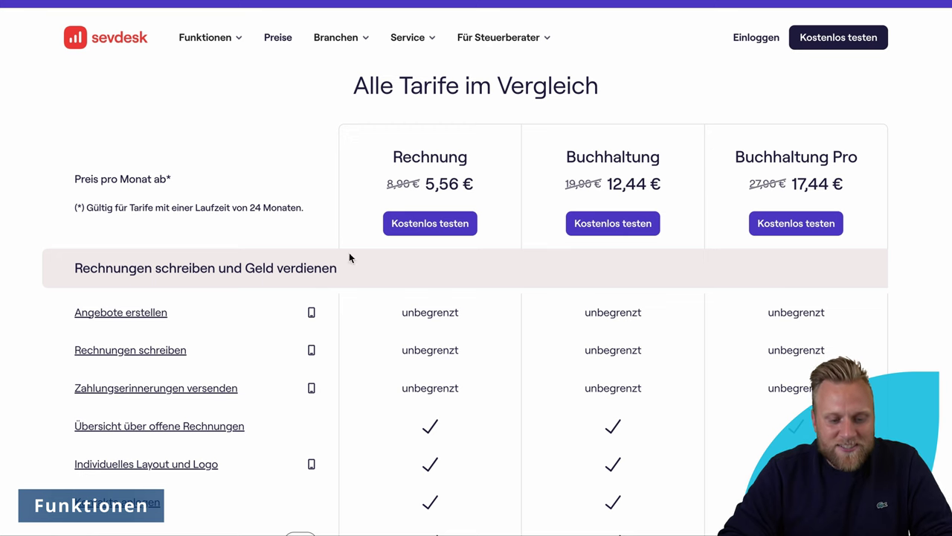
- Examine the plan comparison and show the prices of the three plans for the 1-month term
{"action": "mouse_move", "coordinate": [313, 314]}
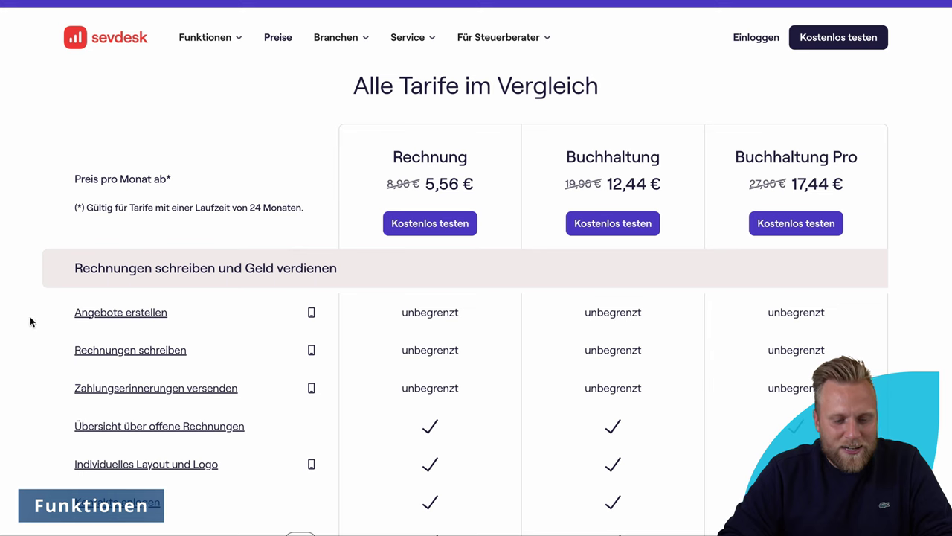
{"action": "scroll", "coordinate": [32, 324], "scroll_direction": "down", "scroll_amount": 1}
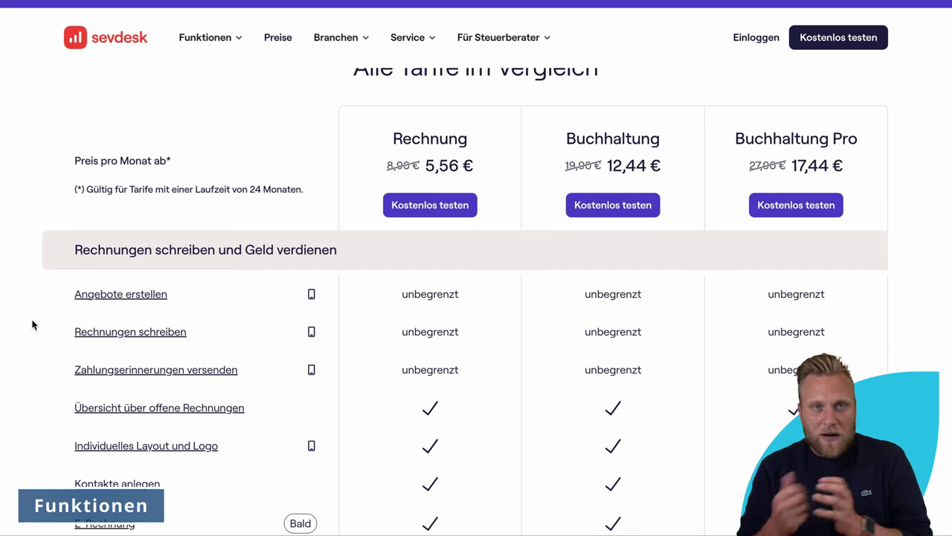
{"action": "scroll", "coordinate": [32, 325], "scroll_direction": "up", "scroll_amount": 8}
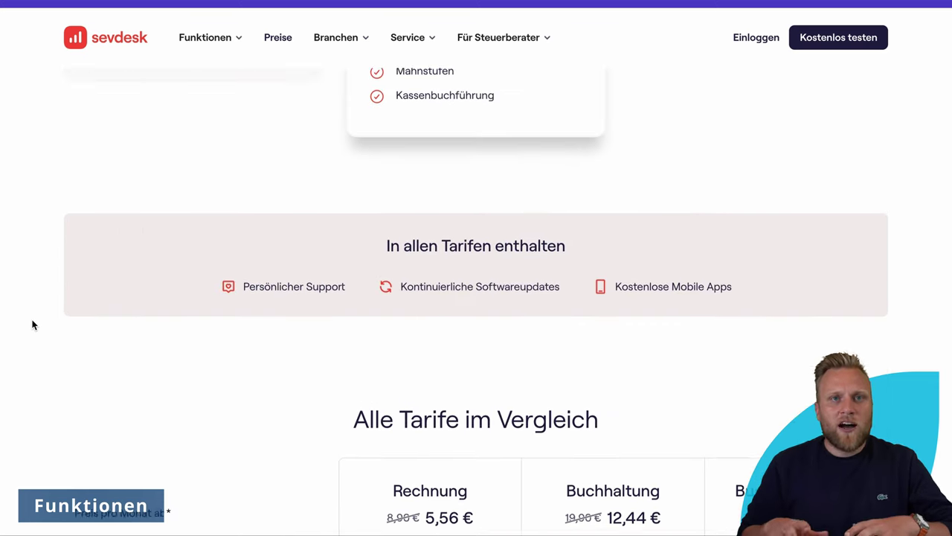
{"action": "scroll", "coordinate": [32, 324], "scroll_direction": "up", "scroll_amount": 6}
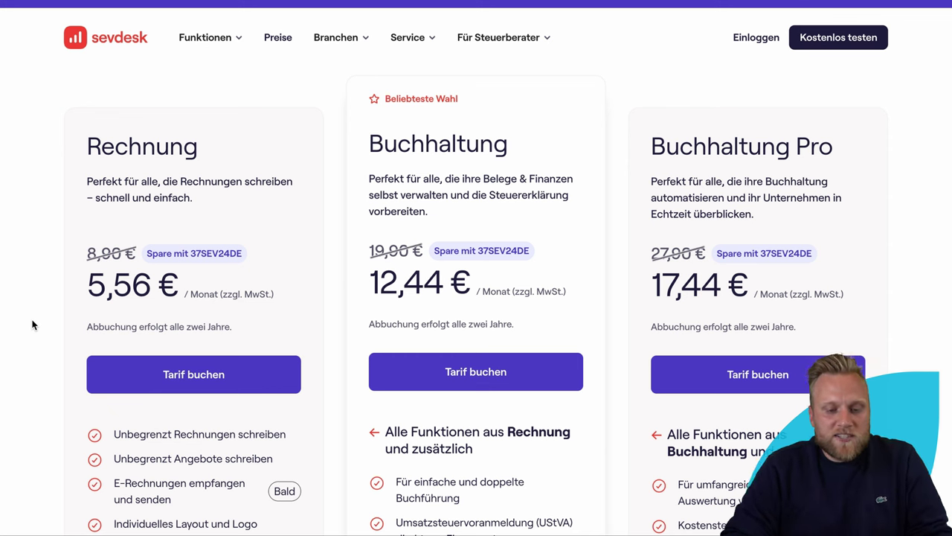
{"action": "scroll", "coordinate": [32, 324], "scroll_direction": "up", "scroll_amount": 2}
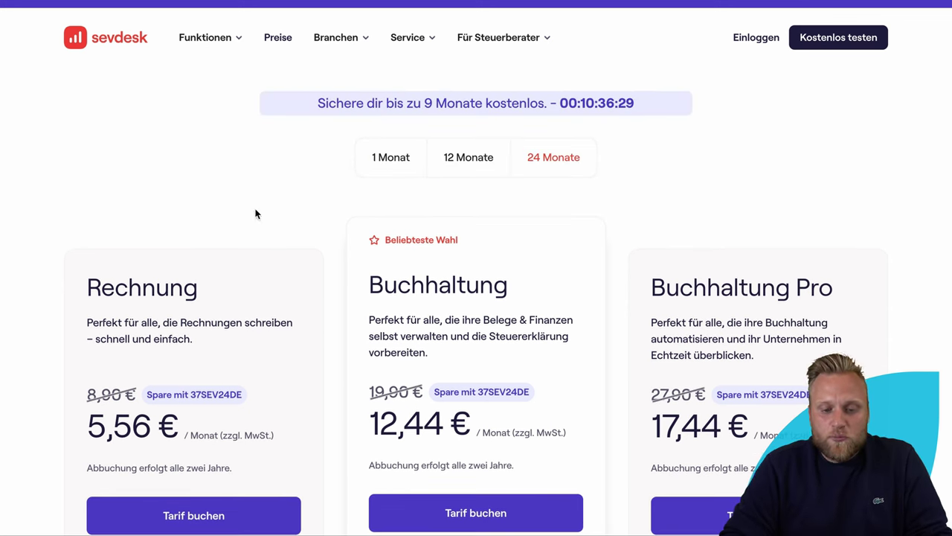
{"action": "left_click", "coordinate": [384, 170]}
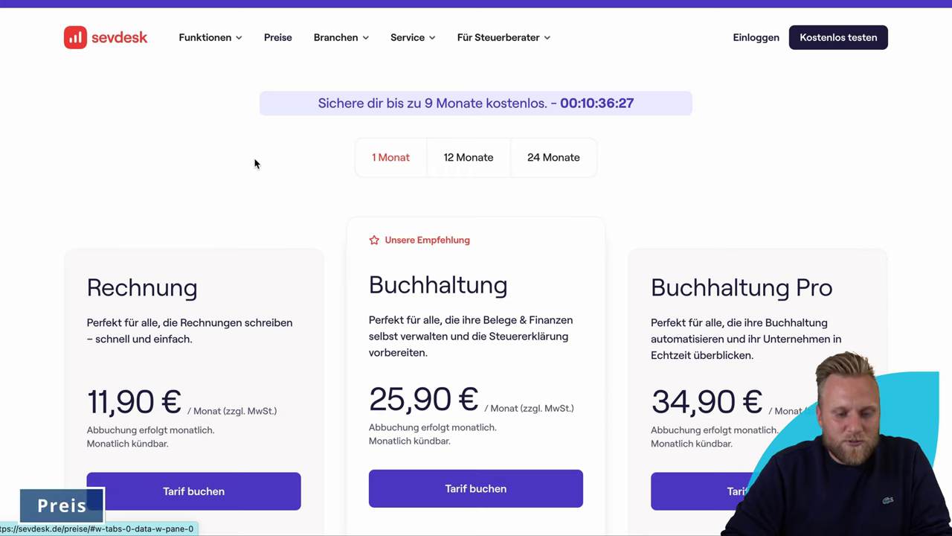
{"action": "scroll", "coordinate": [255, 164], "scroll_direction": "down", "scroll_amount": 1}
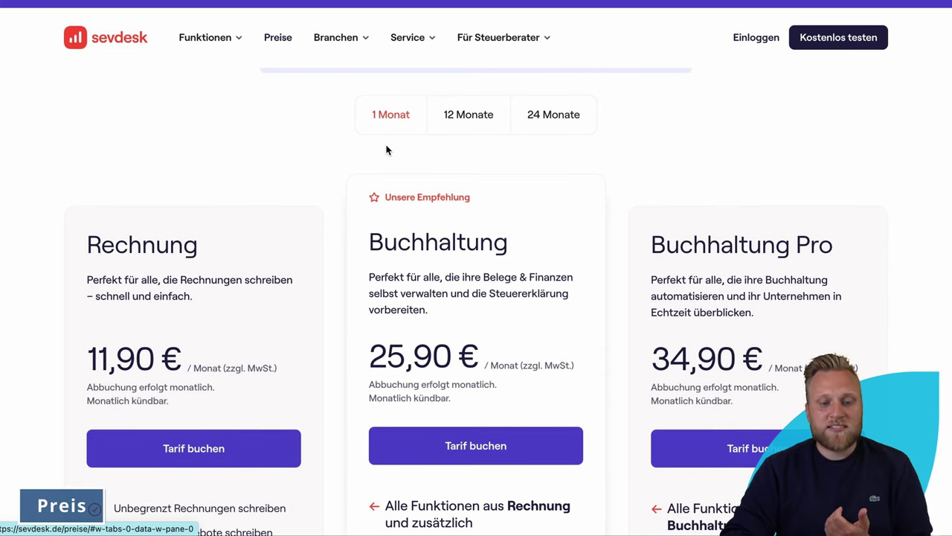
{"action": "scroll", "coordinate": [387, 148], "scroll_direction": "up", "scroll_amount": 1}
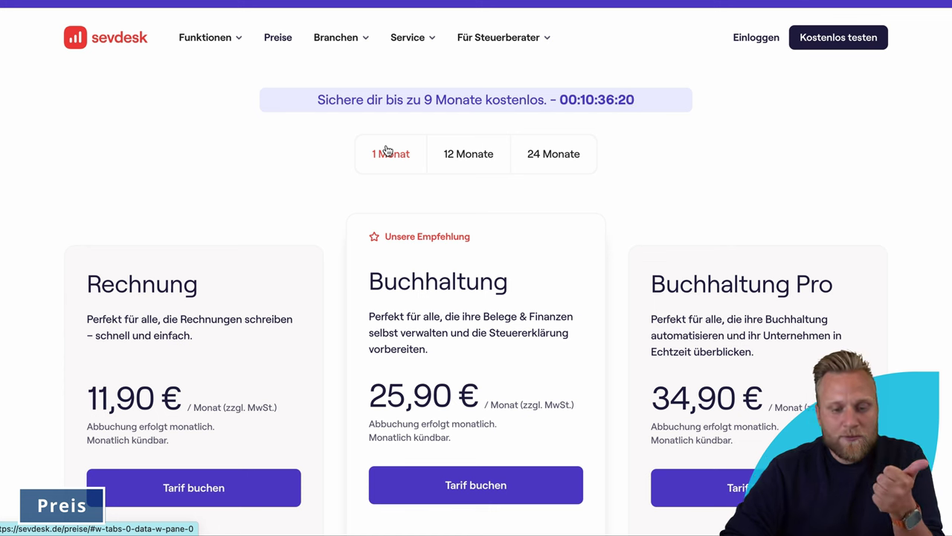
- Compare the plan prices by switching between the 24-month, 1-month and 12-month terms, finishing on 24 months
{"action": "left_click", "coordinate": [532, 157]}
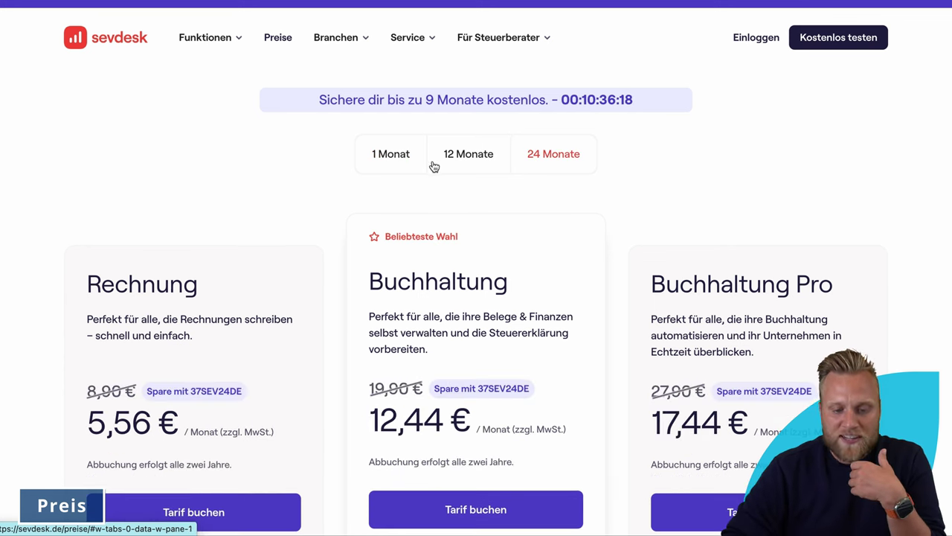
{"action": "left_click", "coordinate": [403, 158]}
{"action": "scroll", "coordinate": [237, 181], "scroll_direction": "down", "scroll_amount": 1}
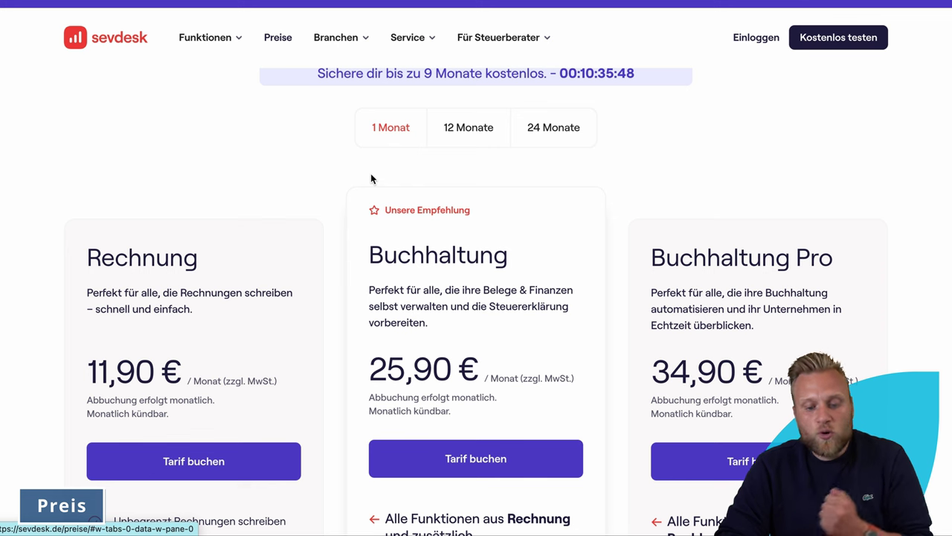
{"action": "left_click", "coordinate": [467, 135]}
{"action": "left_click", "coordinate": [533, 128]}
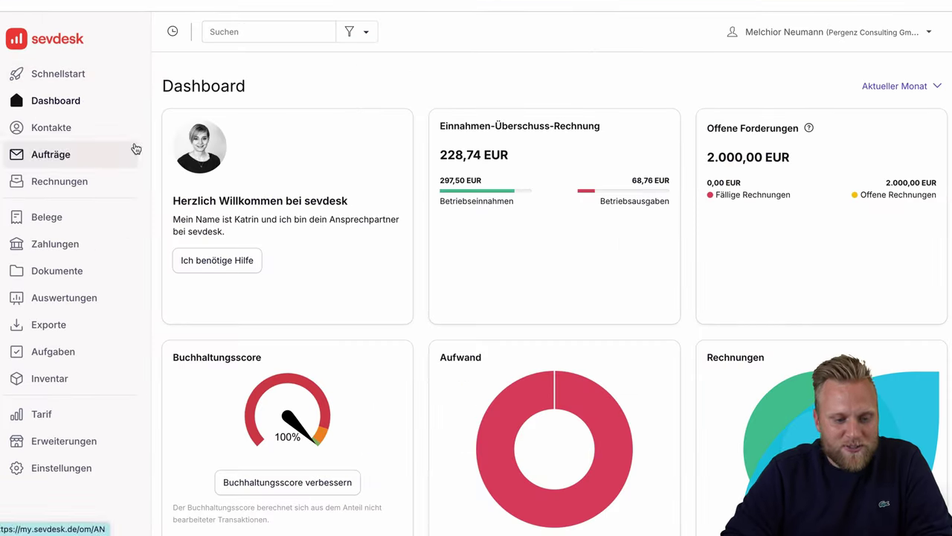
- Examine the dashboard widgets, from income and open receivables through the account balance to tasks, VAT and activity history
{"action": "scroll", "coordinate": [340, 90], "scroll_direction": "down", "scroll_amount": 6}
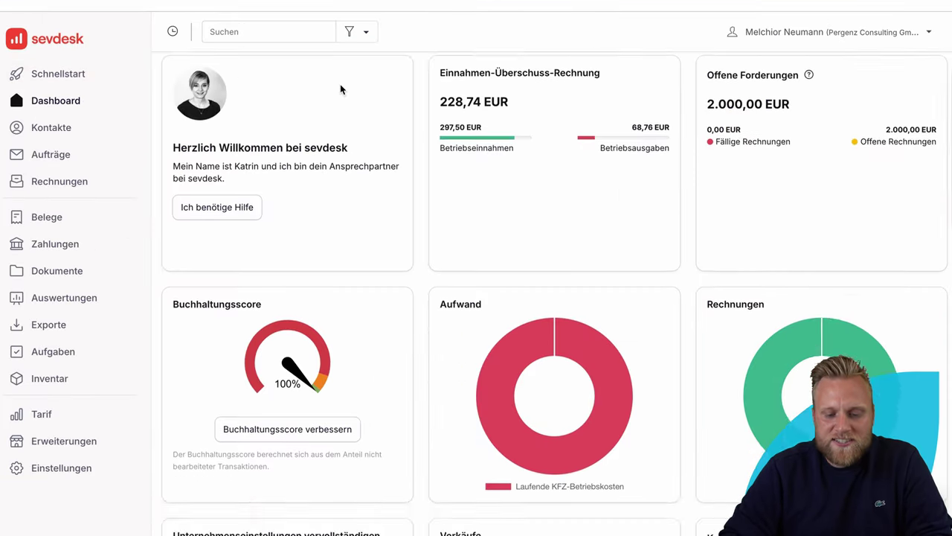
{"action": "scroll", "coordinate": [376, 217], "scroll_direction": "down", "scroll_amount": 2}
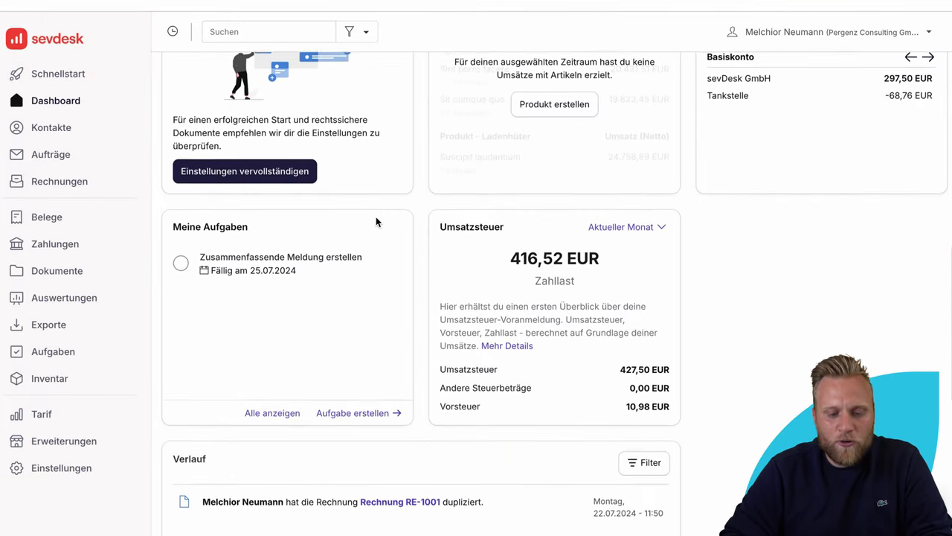
{"action": "scroll", "coordinate": [376, 216], "scroll_direction": "up", "scroll_amount": 8}
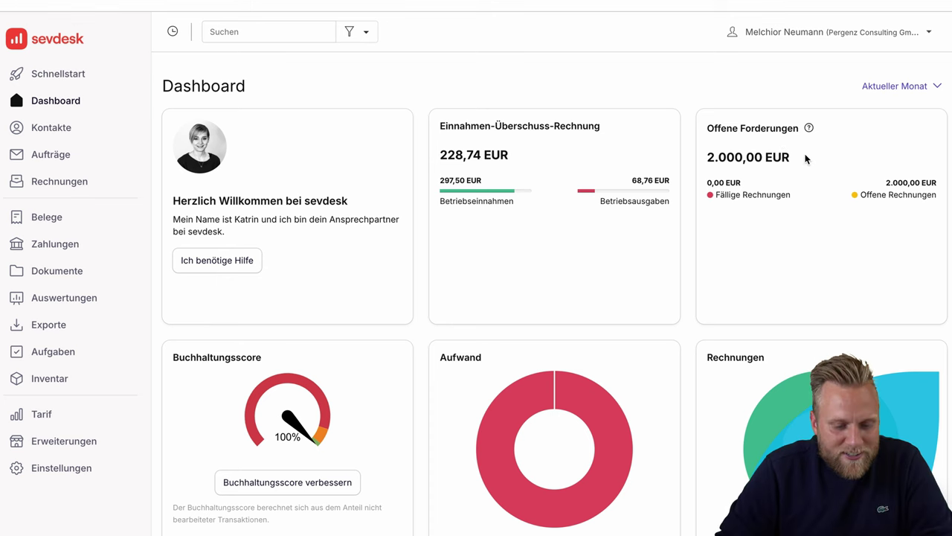
{"action": "scroll", "coordinate": [803, 158], "scroll_direction": "down", "scroll_amount": 2}
{"action": "scroll", "coordinate": [606, 132], "scroll_direction": "down", "scroll_amount": 1}
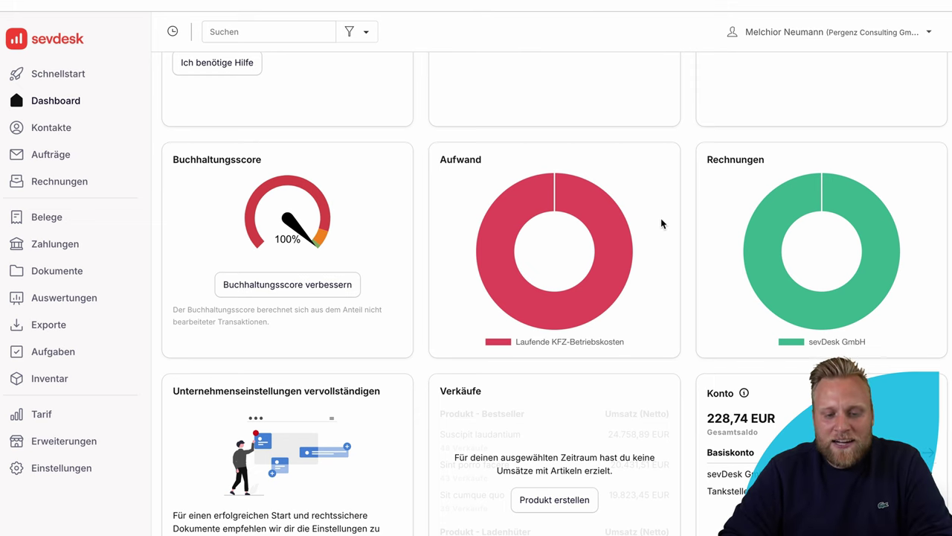
{"action": "scroll", "coordinate": [671, 253], "scroll_direction": "down", "scroll_amount": 1}
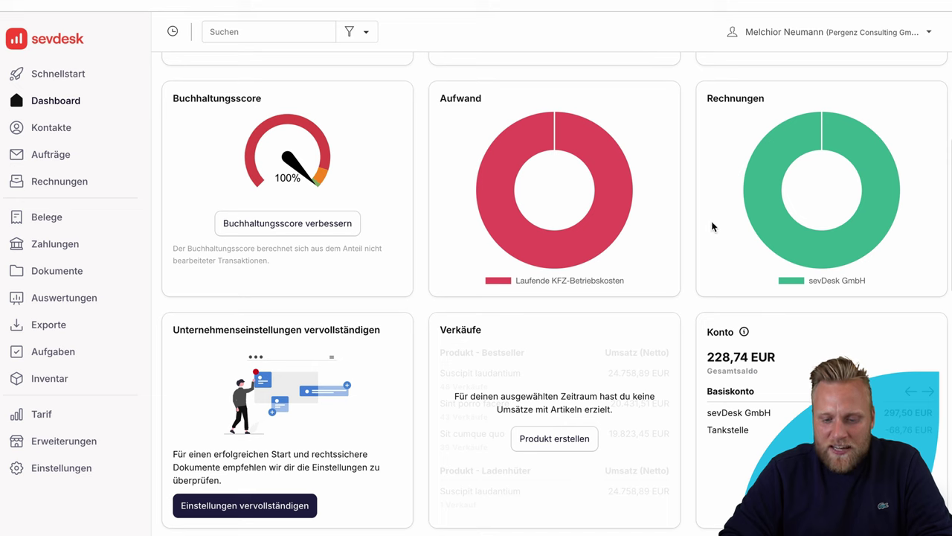
{"action": "scroll", "coordinate": [670, 201], "scroll_direction": "down", "scroll_amount": 1}
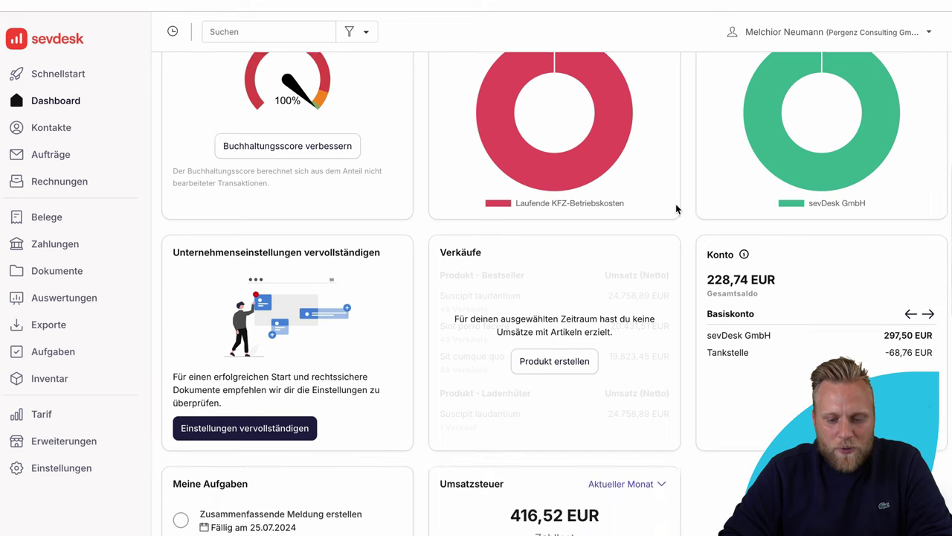
{"action": "scroll", "coordinate": [675, 204], "scroll_direction": "down", "scroll_amount": 1}
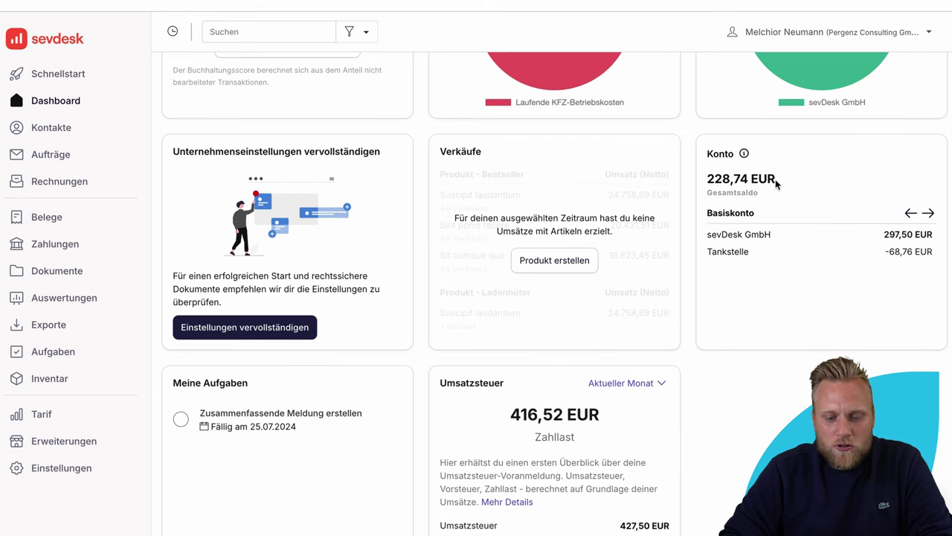
{"action": "scroll", "coordinate": [781, 184], "scroll_direction": "down", "scroll_amount": 3}
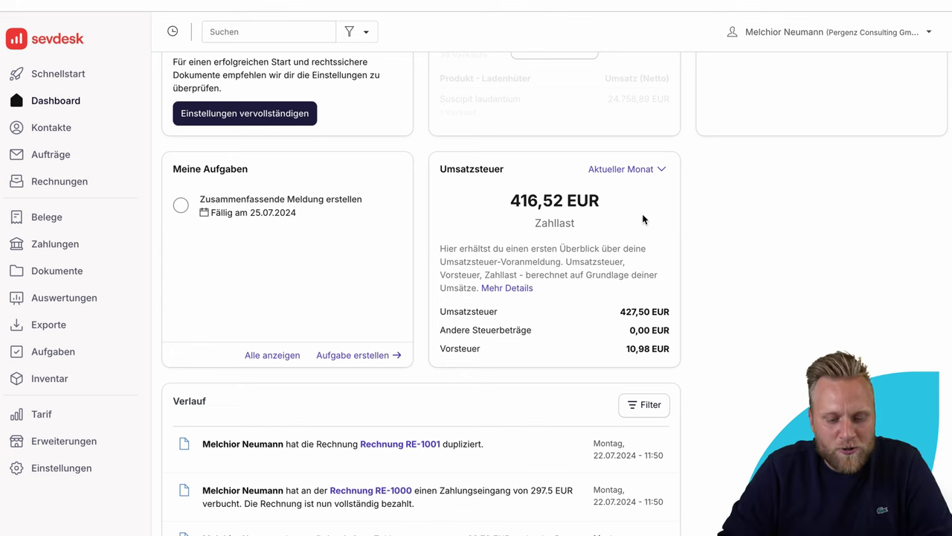
{"action": "scroll", "coordinate": [644, 218], "scroll_direction": "down", "scroll_amount": 1}
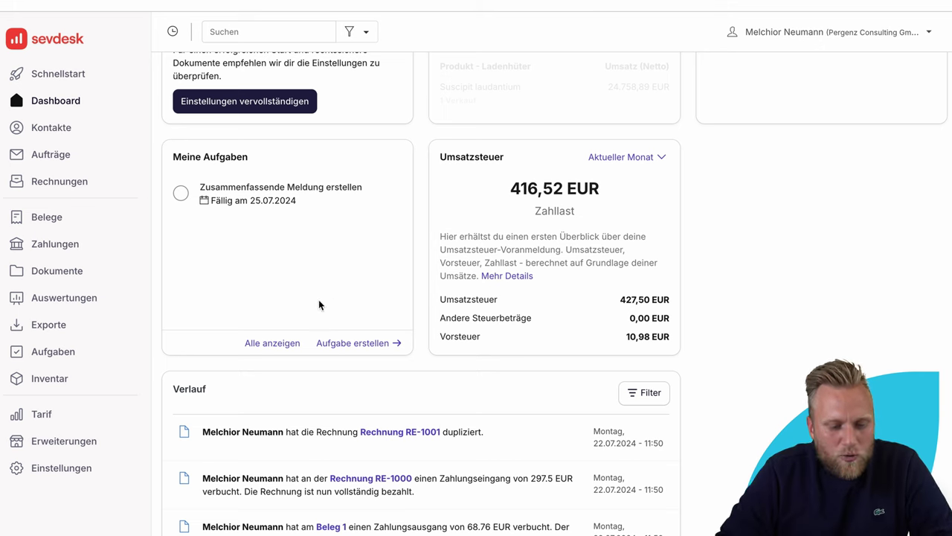
- Look through the full task list, the dashboard, the contacts and the quotes (Angebote) section
{"action": "left_click", "coordinate": [277, 345]}
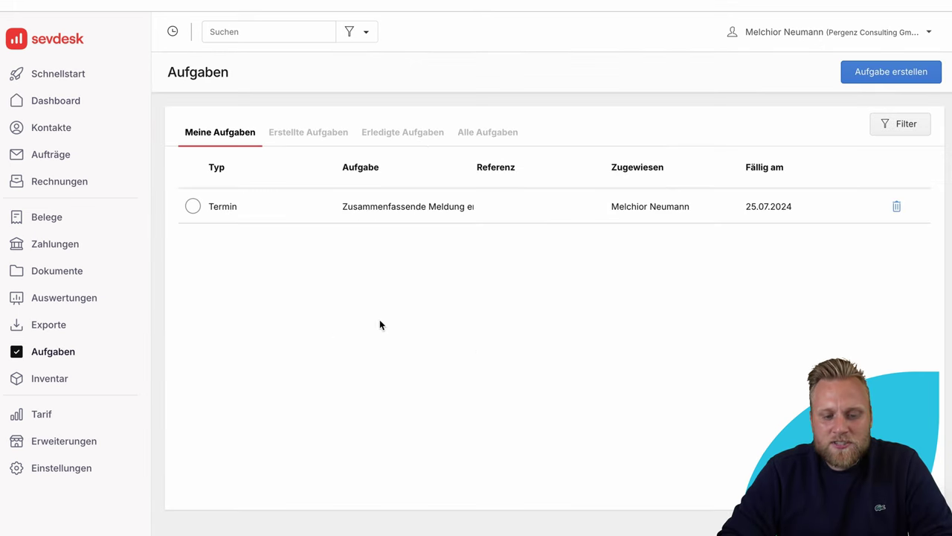
{"action": "left_click", "coordinate": [90, 106]}
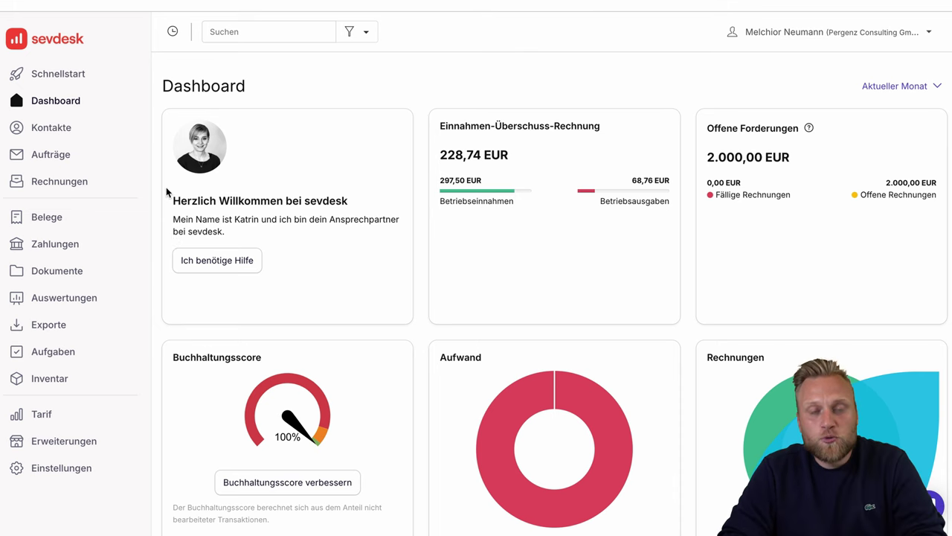
{"action": "left_click", "coordinate": [77, 132]}
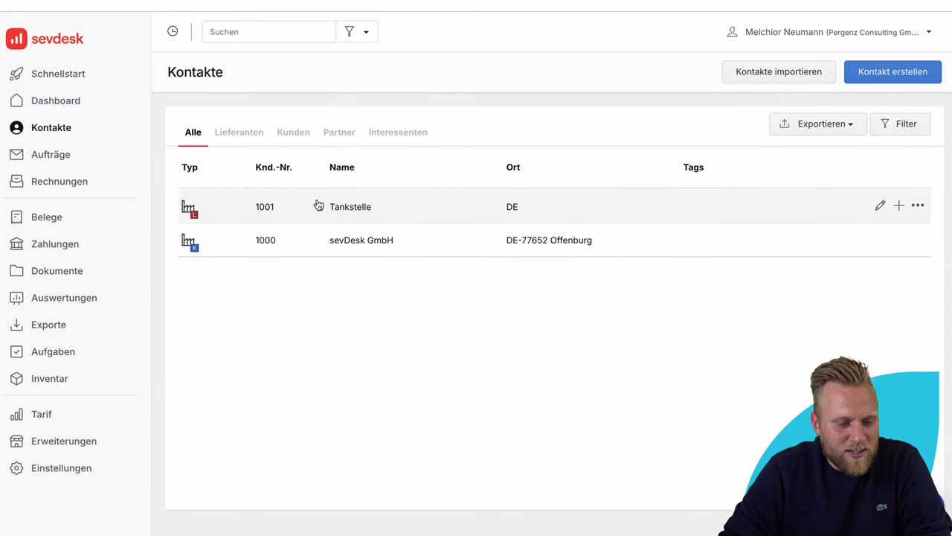
{"action": "left_click", "coordinate": [60, 156]}
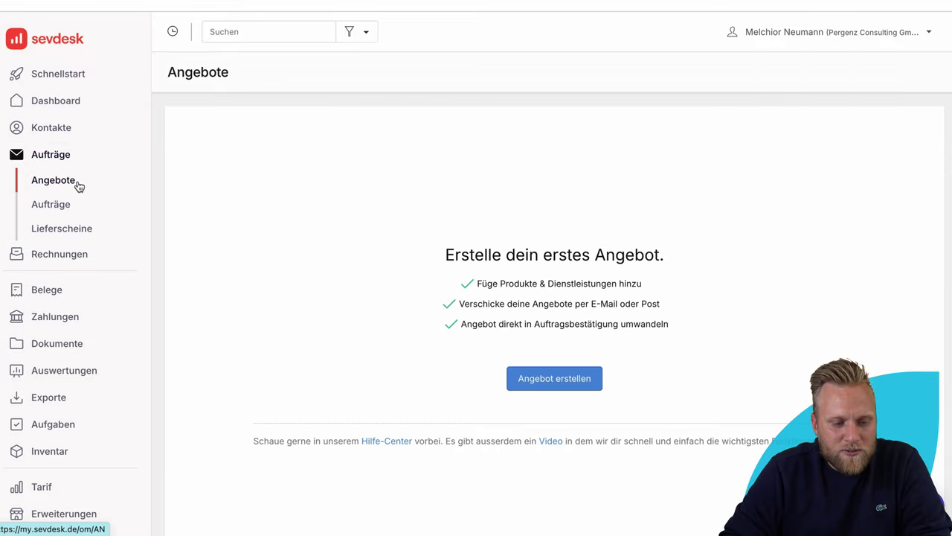
- Review the document of the unpaid sevDesk GmbH invoice in the invoices section and return to the invoice list
{"action": "left_click", "coordinate": [64, 254]}
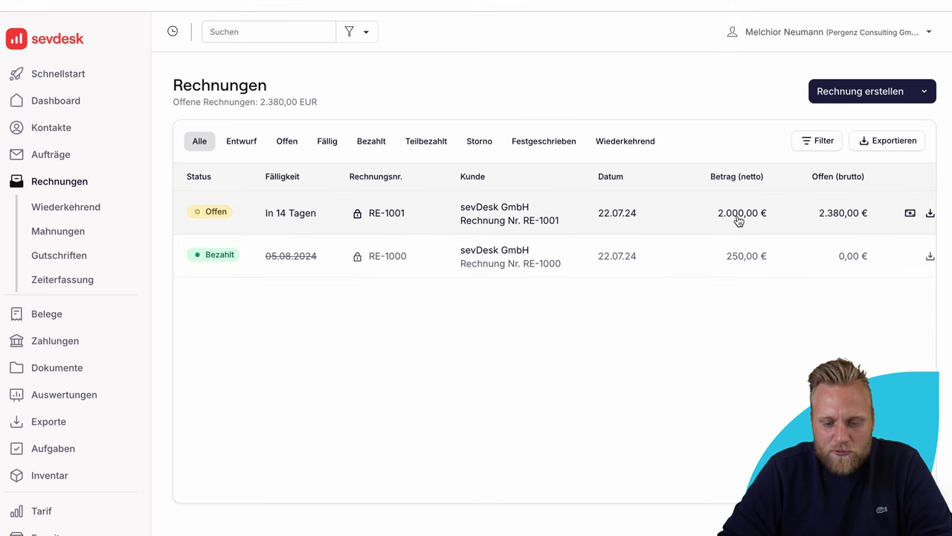
{"action": "left_click", "coordinate": [543, 214]}
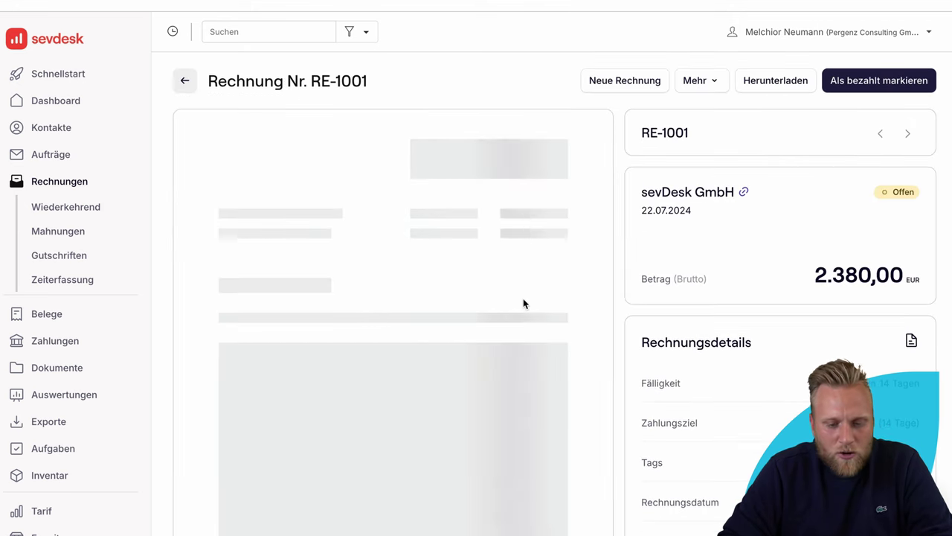
{"action": "scroll", "coordinate": [524, 304], "scroll_direction": "down", "scroll_amount": 1}
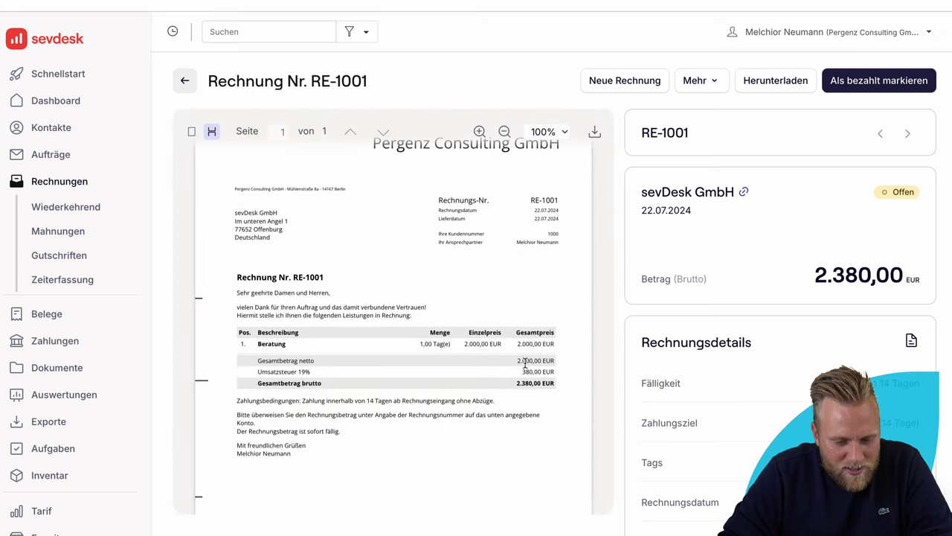
{"action": "scroll", "coordinate": [521, 368], "scroll_direction": "down", "scroll_amount": 2}
{"action": "scroll", "coordinate": [437, 344], "scroll_direction": "up", "scroll_amount": 3}
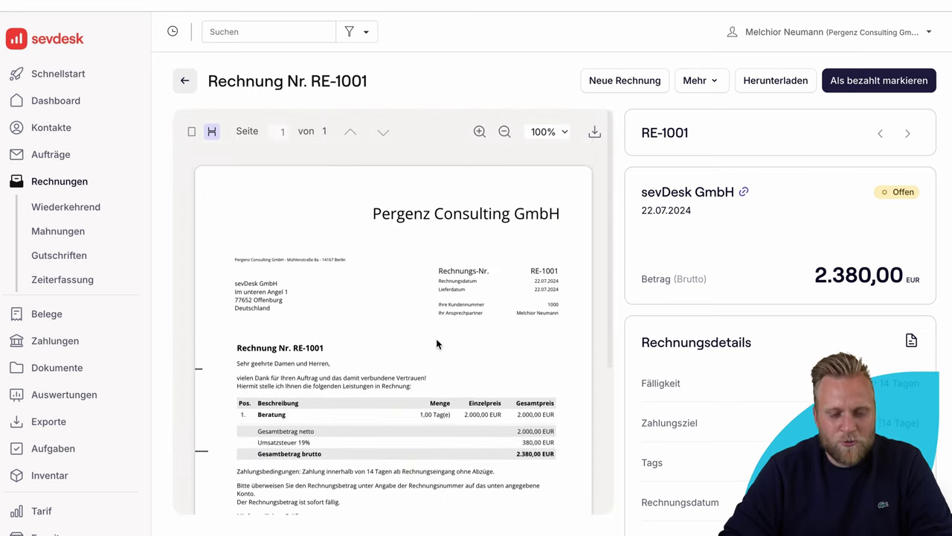
{"action": "left_click", "coordinate": [185, 82]}
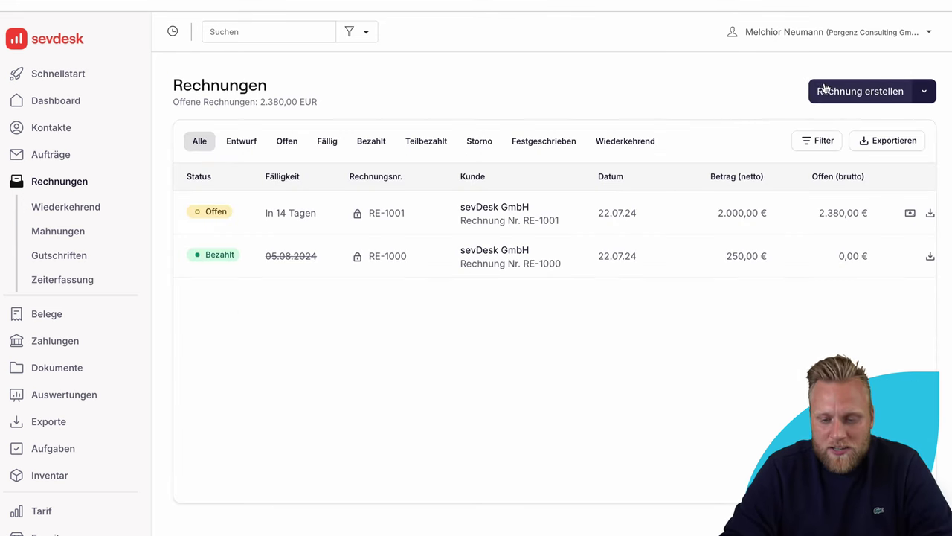
- Create a new invoice for the contact sevDesk GmbH and fill it with the data of that contact's last invoice
{"action": "left_click", "coordinate": [922, 92]}
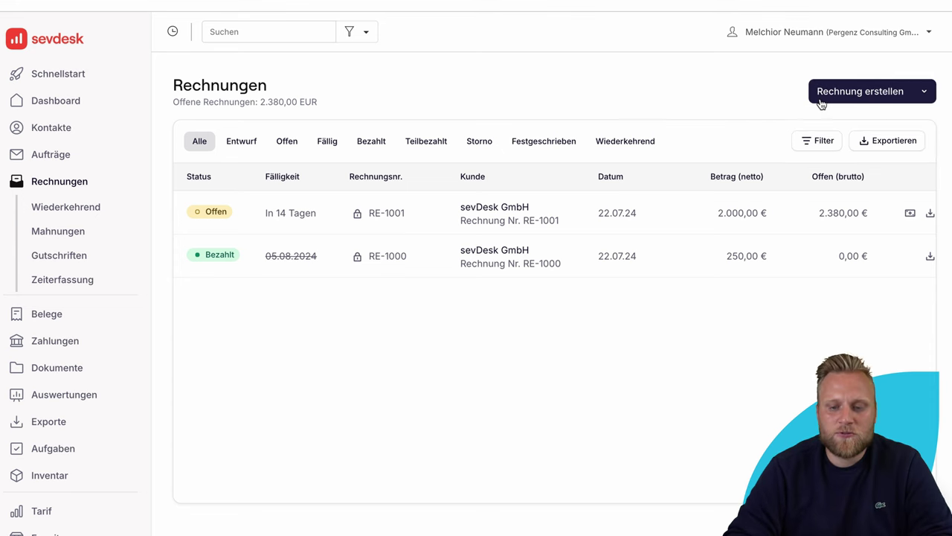
{"action": "left_click", "coordinate": [853, 91]}
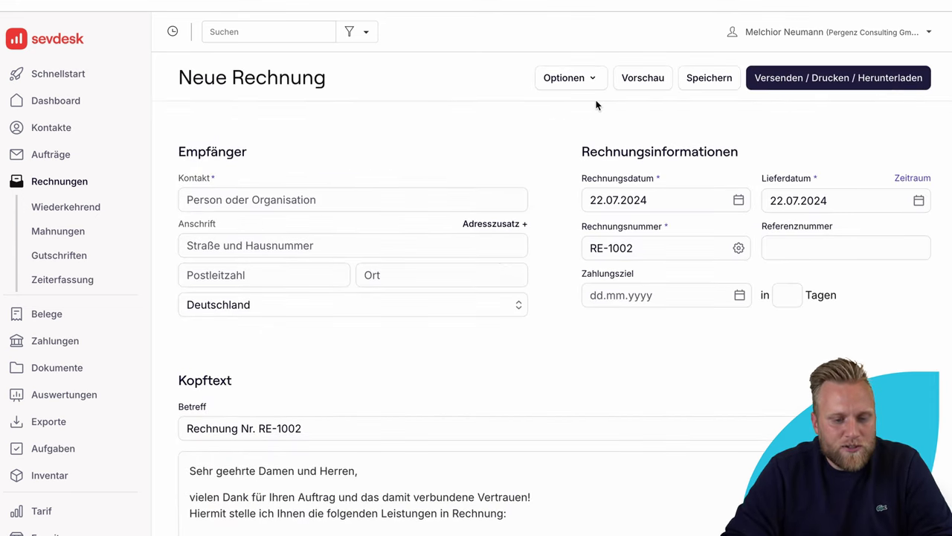
{"action": "scroll", "coordinate": [470, 111], "scroll_direction": "down", "scroll_amount": 1}
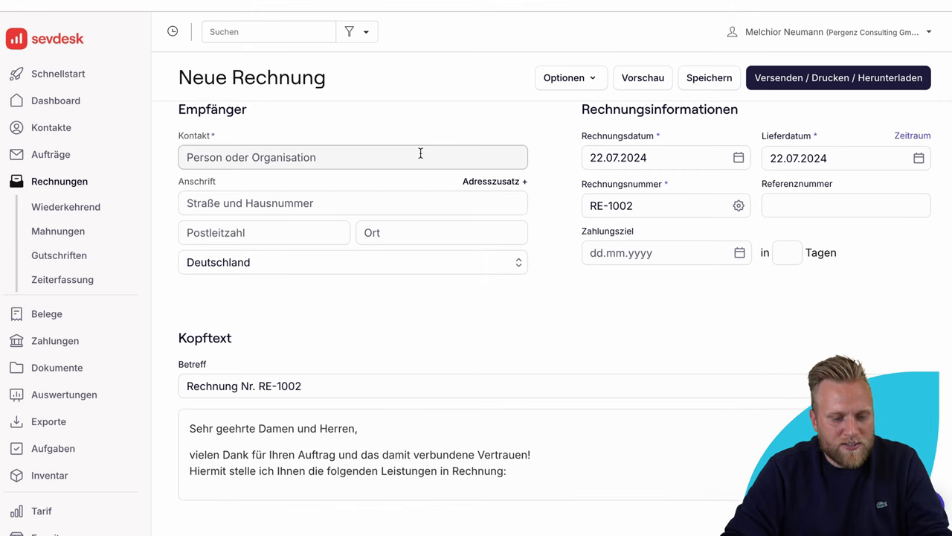
{"action": "left_click", "coordinate": [420, 153]}
{"action": "type", "text": "sev"}
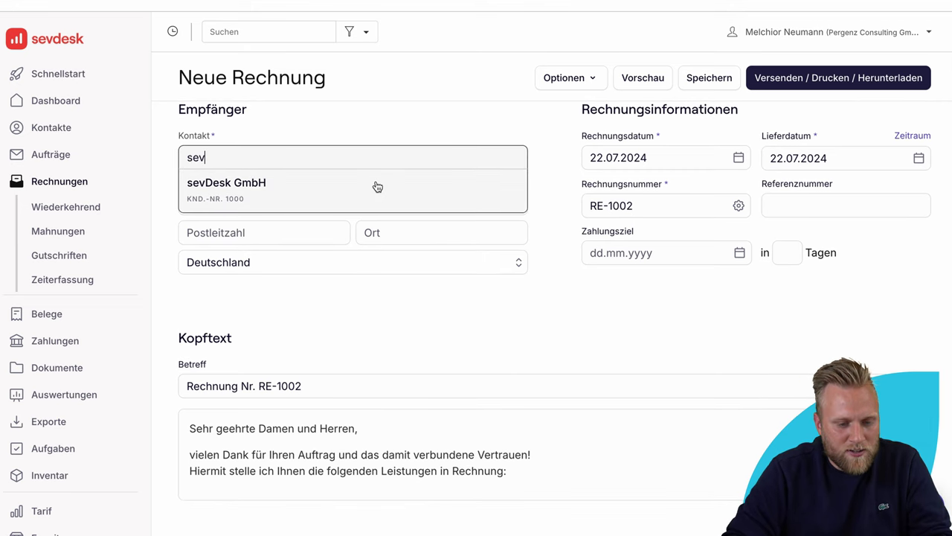
{"action": "left_click", "coordinate": [357, 193]}
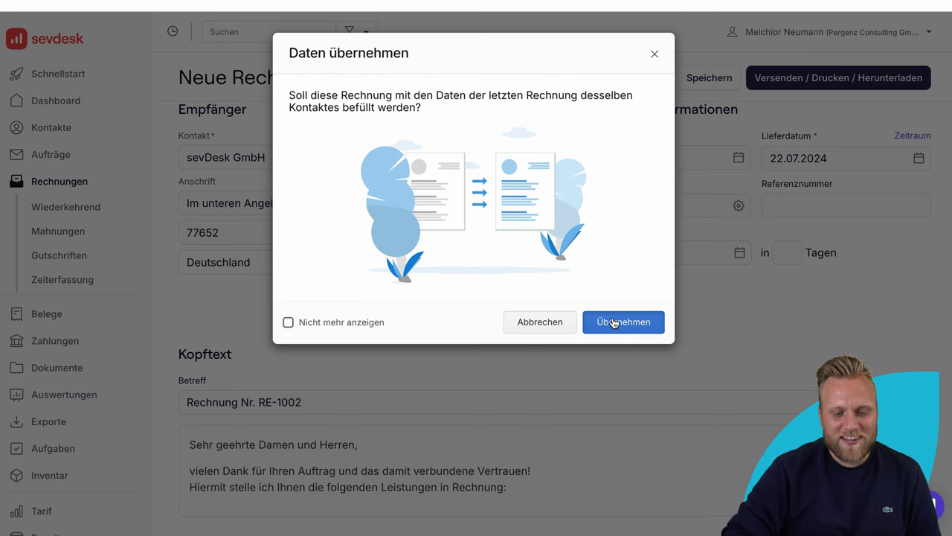
{"action": "left_click", "coordinate": [614, 322]}
{"action": "scroll", "coordinate": [613, 317], "scroll_direction": "down", "scroll_amount": 5}
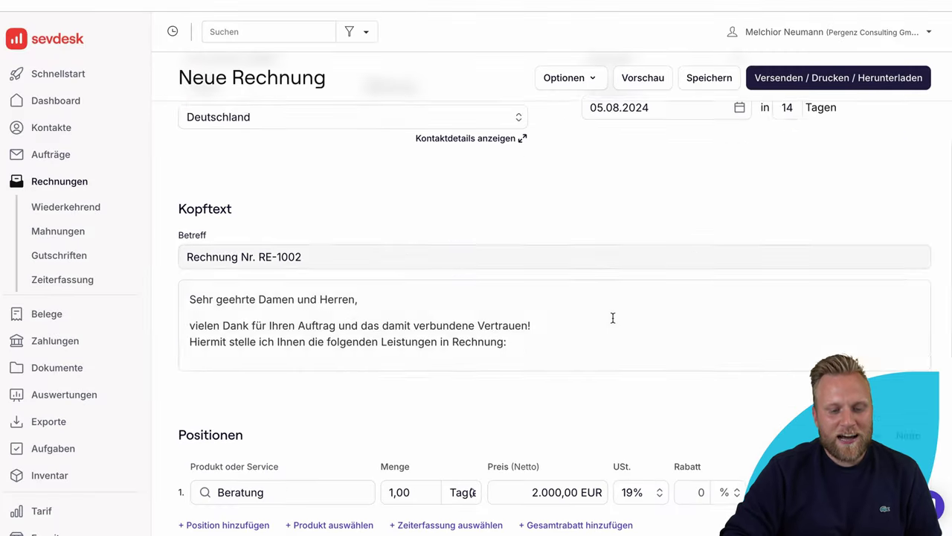
- Set the net price of the Beratung position in the new invoice to 1.000,00 EUR
{"action": "left_click", "coordinate": [541, 337]}
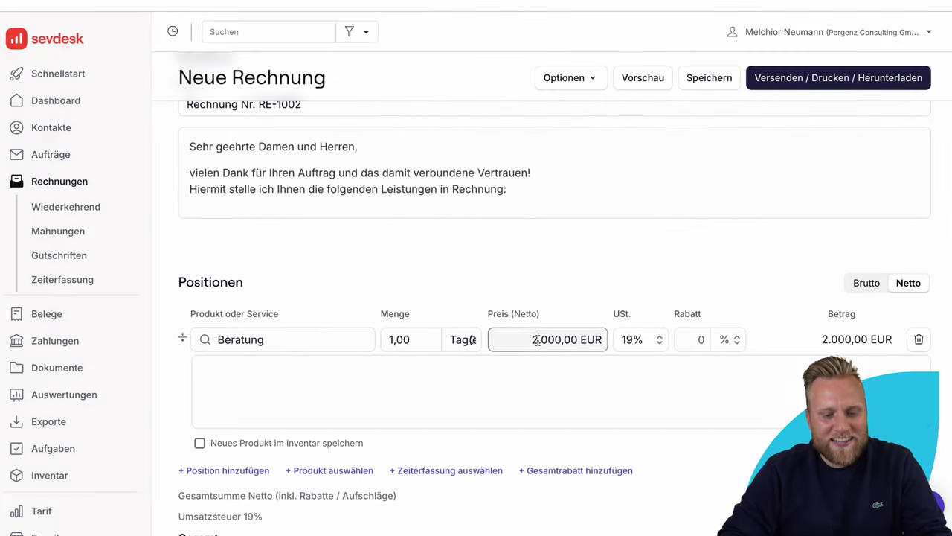
{"action": "key", "text": "ctrl+a"}
{"action": "type", "text": "1000"}
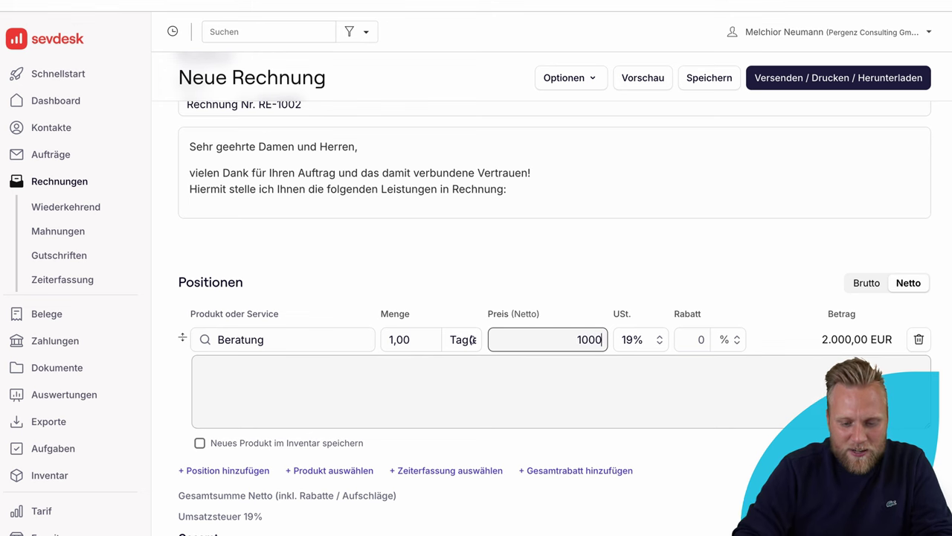
{"action": "left_click", "coordinate": [514, 268]}
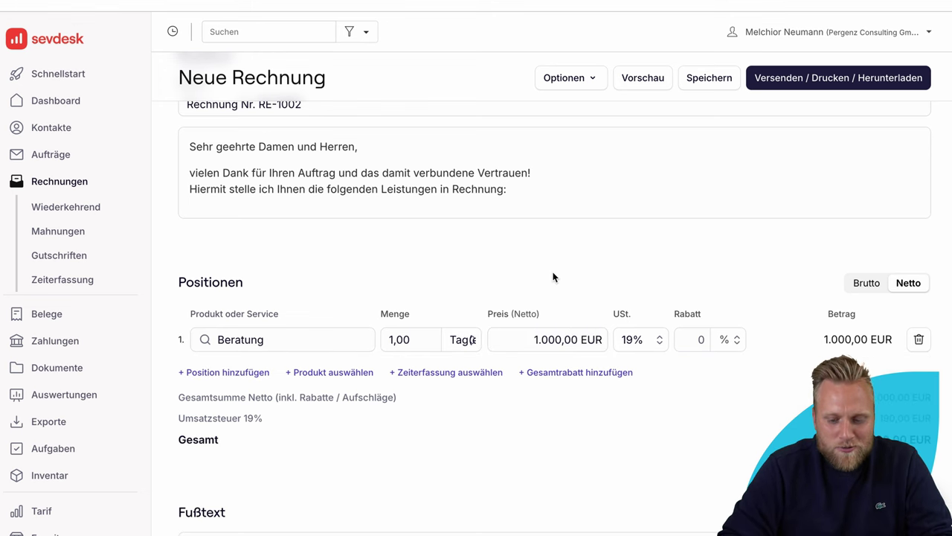
- Review the new invoice's header text, its position with the net, VAT and total amounts, and the footer text
{"action": "scroll", "coordinate": [553, 277], "scroll_direction": "down", "scroll_amount": 2}
{"action": "scroll", "coordinate": [553, 277], "scroll_direction": "down", "scroll_amount": 1}
{"action": "scroll", "coordinate": [553, 277], "scroll_direction": "up", "scroll_amount": 2}
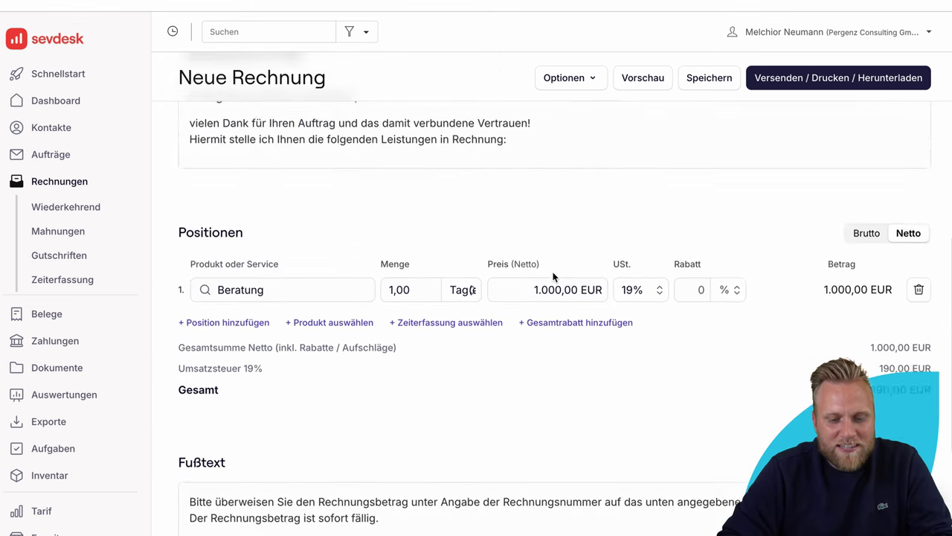
{"action": "scroll", "coordinate": [553, 277], "scroll_direction": "up", "scroll_amount": 2}
{"action": "left_click", "coordinate": [438, 206]}
{"action": "scroll", "coordinate": [472, 233], "scroll_direction": "down", "scroll_amount": 3}
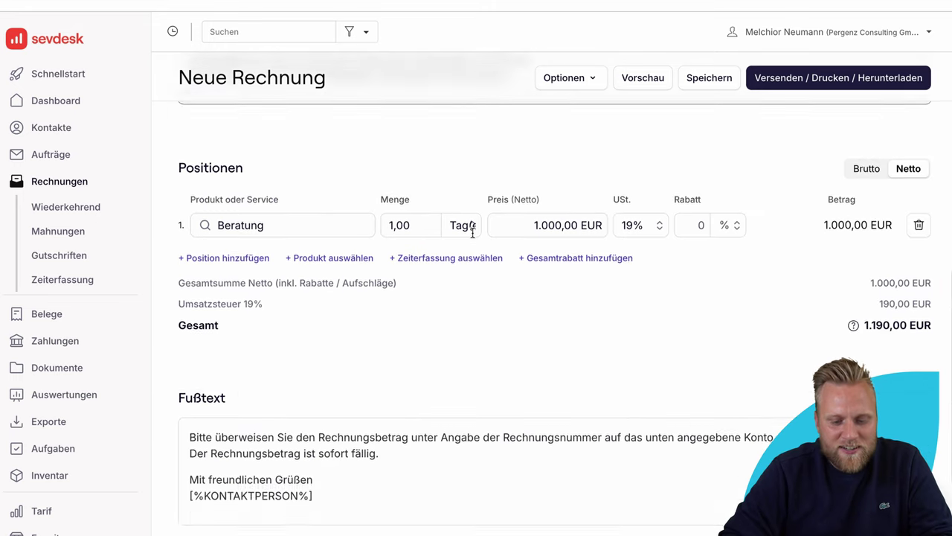
{"action": "scroll", "coordinate": [491, 387], "scroll_direction": "down", "scroll_amount": 2}
{"action": "scroll", "coordinate": [491, 385], "scroll_direction": "up", "scroll_amount": 1}
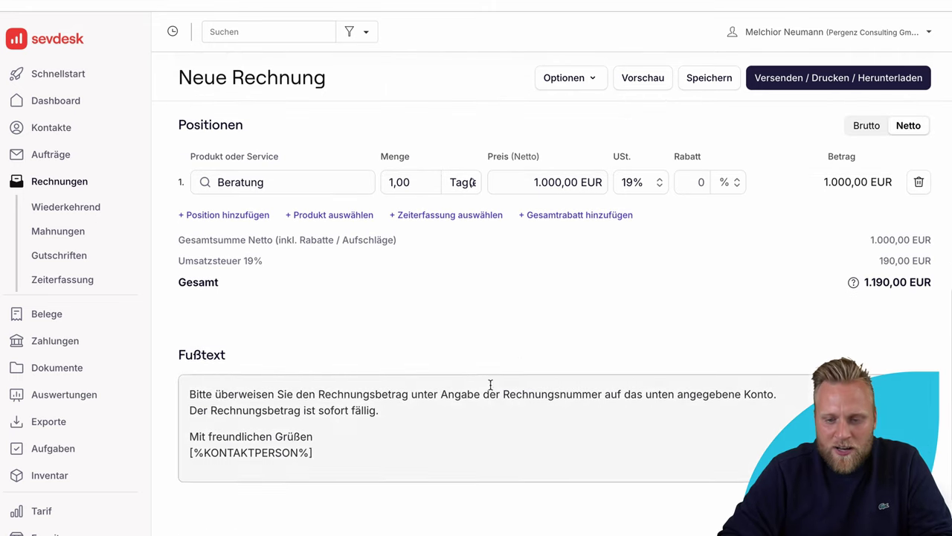
- Open the new invoice's send, print and download view and examine the download, e-mail and postal dispatch options
{"action": "left_click", "coordinate": [805, 88]}
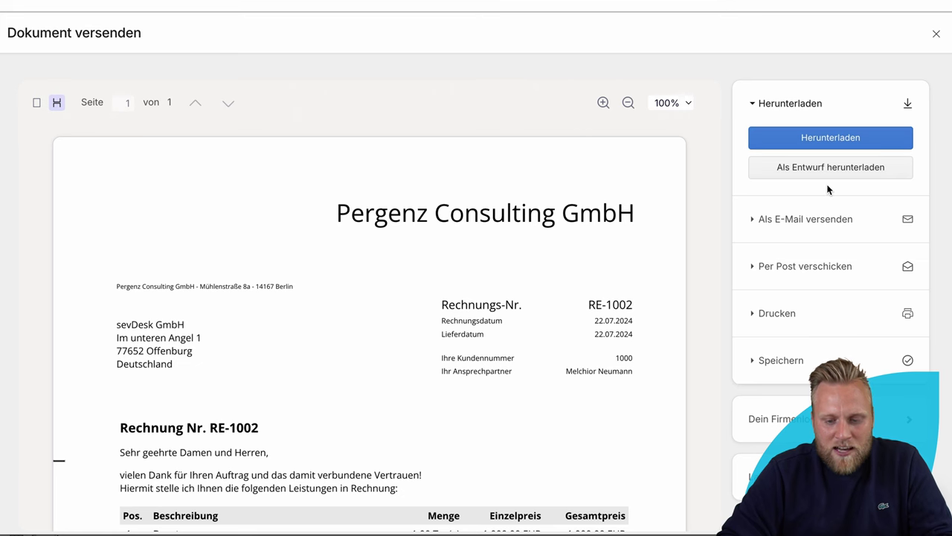
{"action": "scroll", "coordinate": [827, 190], "scroll_direction": "down", "scroll_amount": 1}
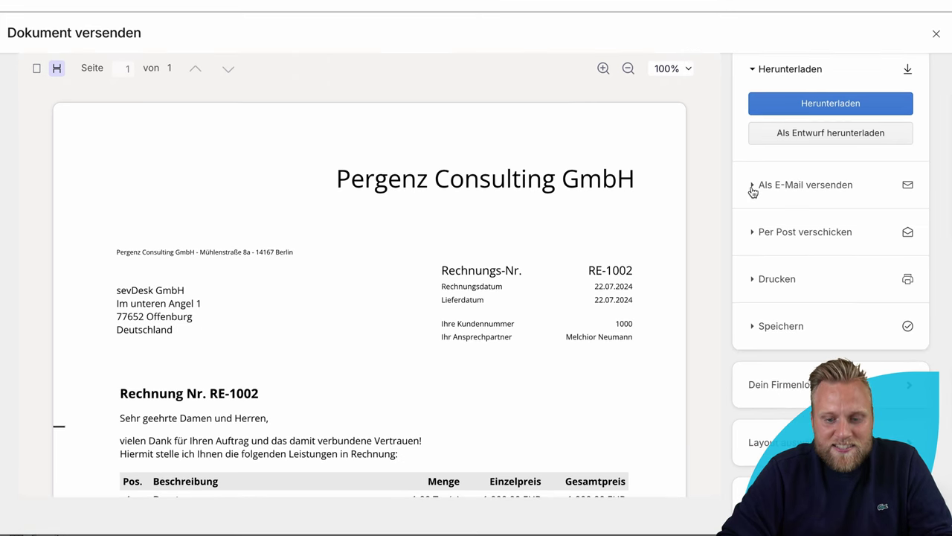
{"action": "left_click", "coordinate": [750, 188]}
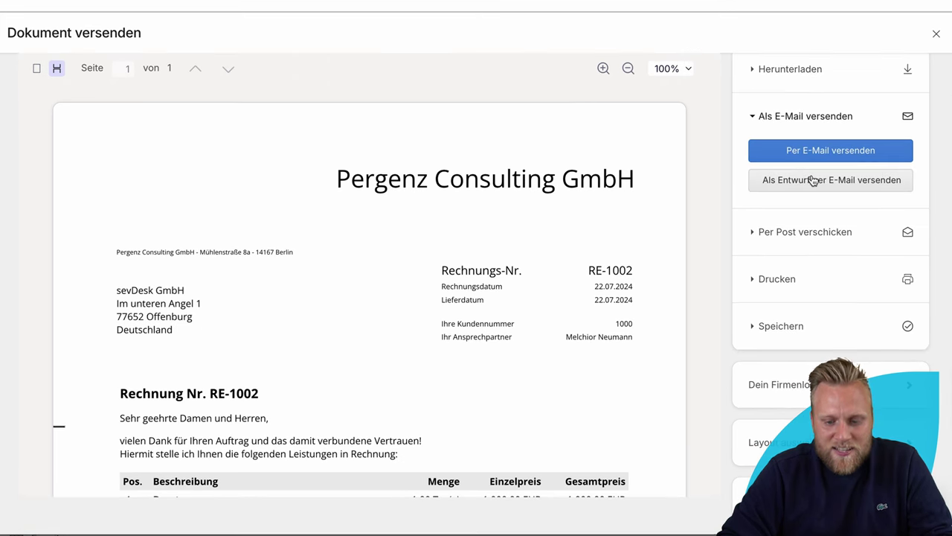
{"action": "scroll", "coordinate": [812, 189], "scroll_direction": "down", "scroll_amount": 1}
{"action": "left_click", "coordinate": [751, 226]}
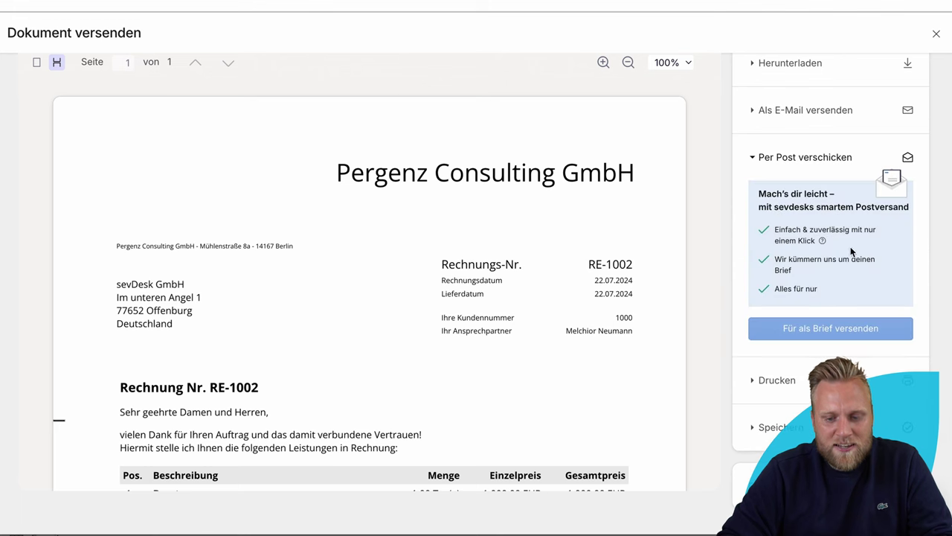
- Switch the invoice document from the Standard layout to the one with italic headings and check its preview
{"action": "scroll", "coordinate": [838, 242], "scroll_direction": "down", "scroll_amount": 3}
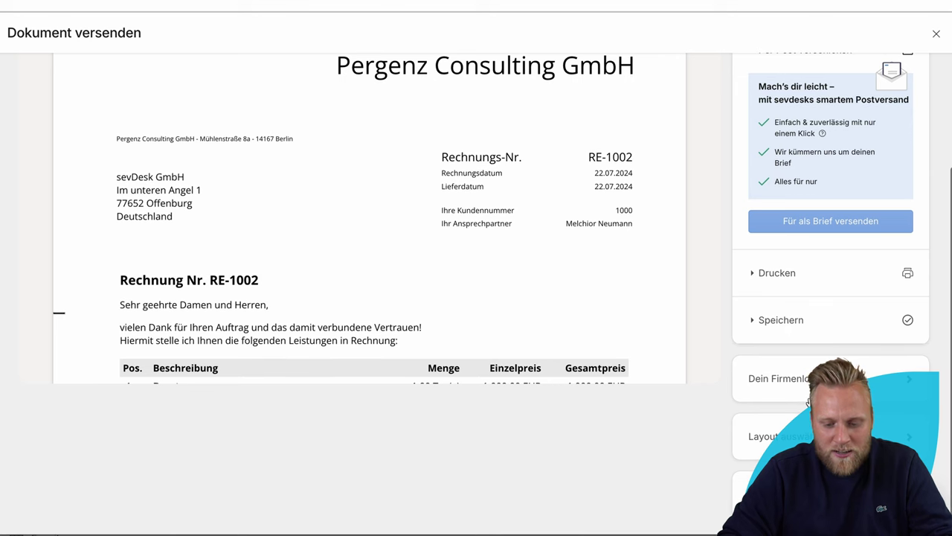
{"action": "scroll", "coordinate": [810, 389], "scroll_direction": "down", "scroll_amount": 3}
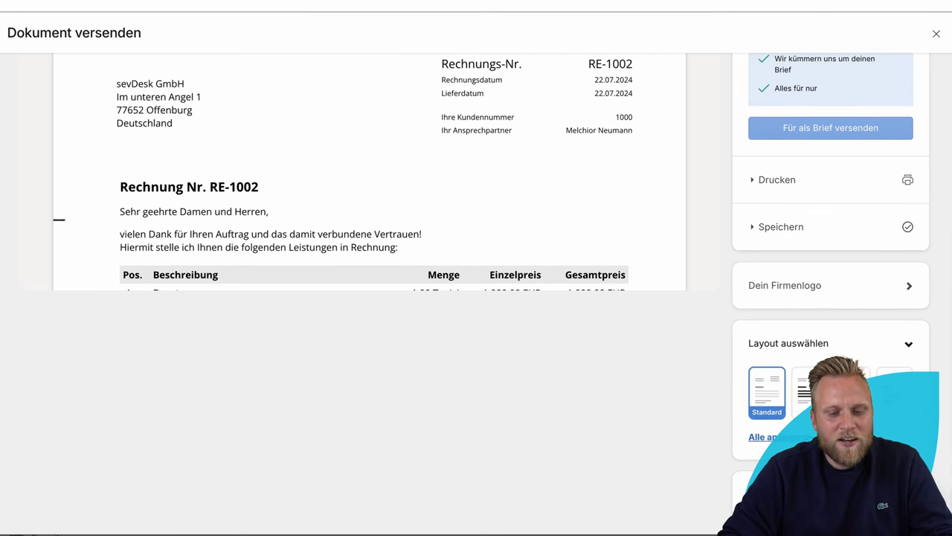
{"action": "scroll", "coordinate": [597, 329], "scroll_direction": "up", "scroll_amount": 5}
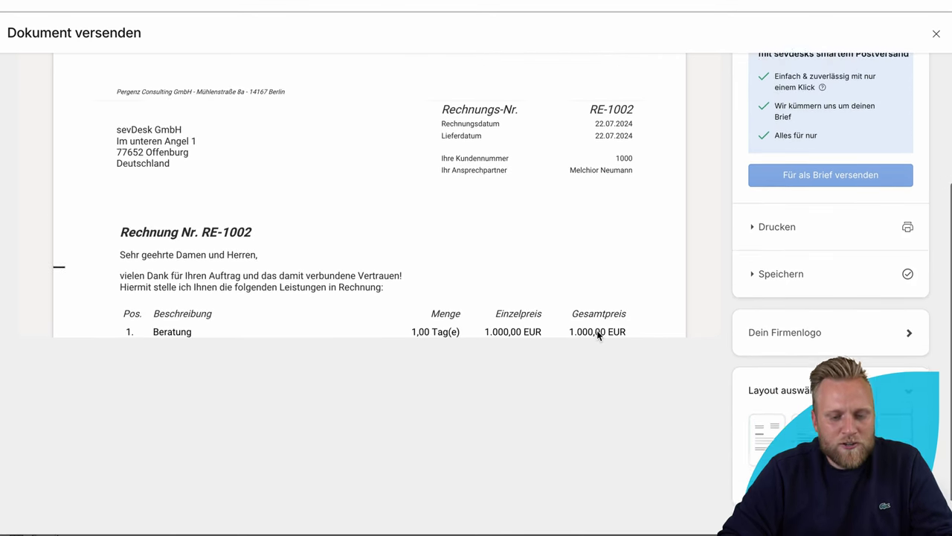
{"action": "scroll", "coordinate": [597, 330], "scroll_direction": "down", "scroll_amount": 5}
{"action": "scroll", "coordinate": [597, 329], "scroll_direction": "up", "scroll_amount": 6}
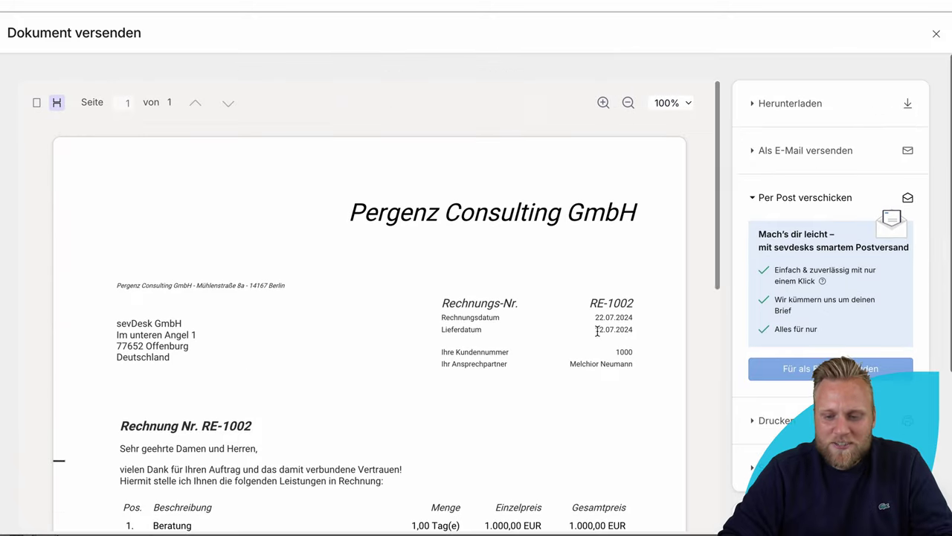
- Leave the send view for the invoice list and open the receipts (Belege) section
{"action": "left_click", "coordinate": [936, 34]}
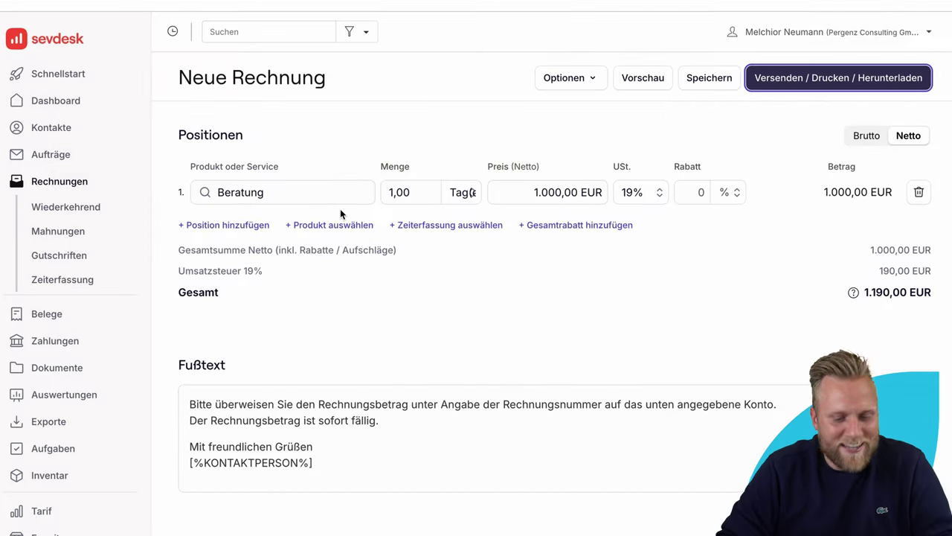
{"action": "left_click", "coordinate": [64, 187]}
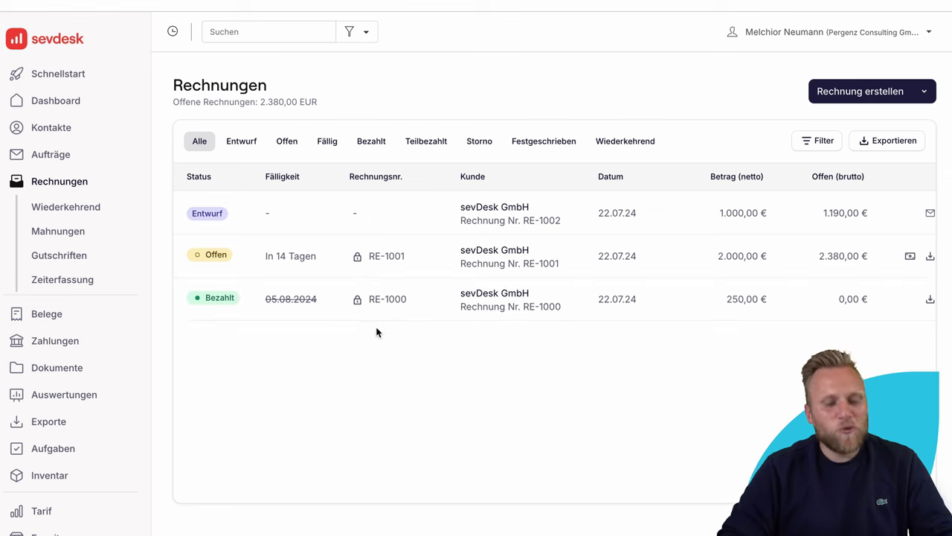
{"action": "left_click", "coordinate": [90, 316]}
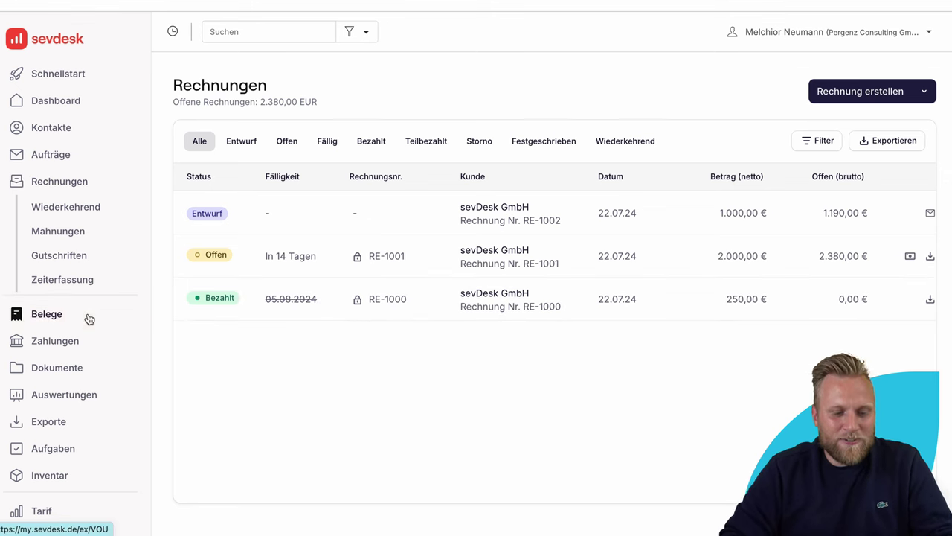